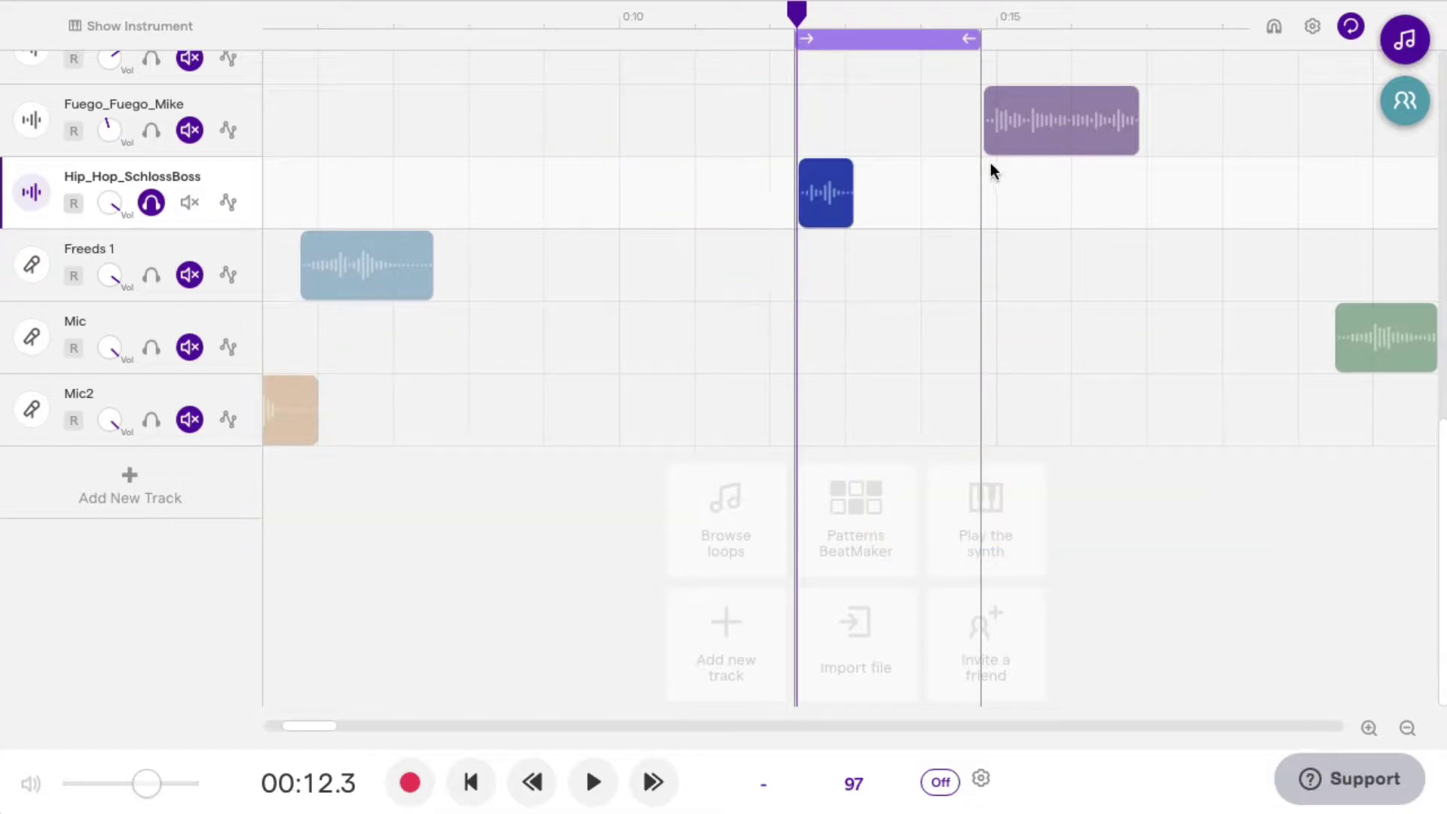
Play the soloed Hip_Hop_SchlossBoss clip from the start of the loop region to hear its volume differences
click(998, 114)
click(1015, 257)
click(1116, 123)
click(775, 252)
click(827, 194)
click(797, 15)
key(space)
key(space)
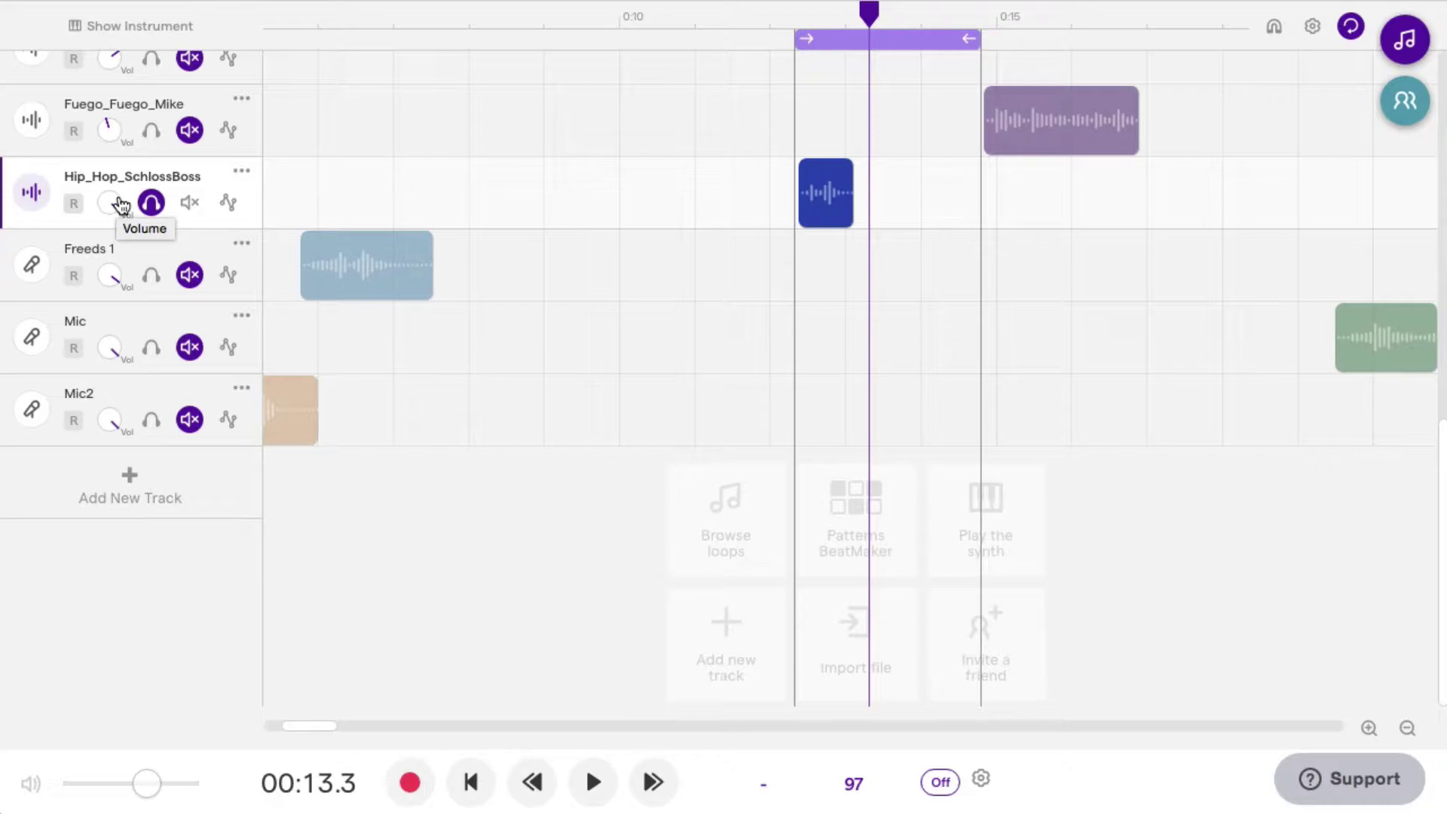
click(822, 201)
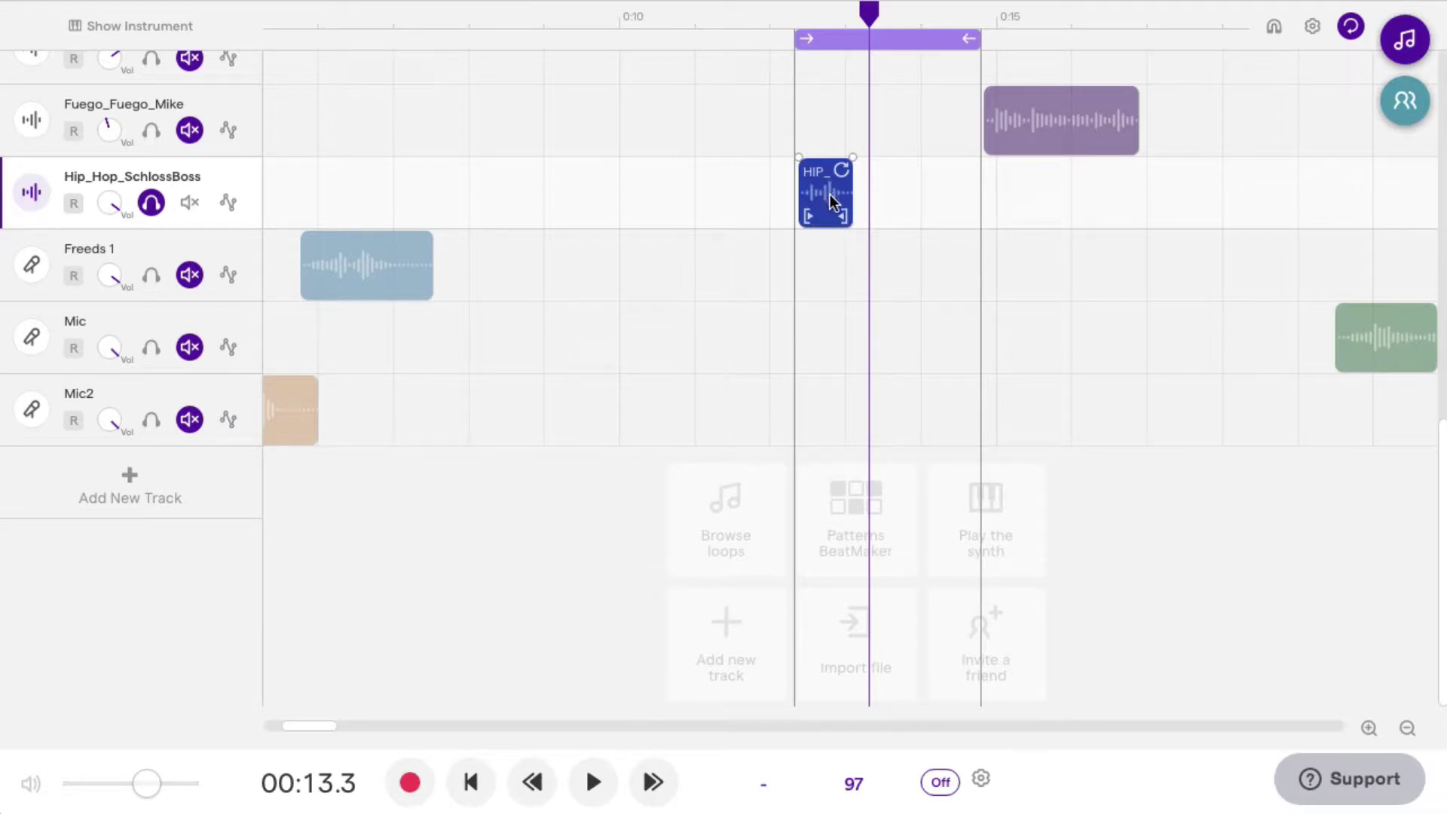
click(787, 21)
key(space)
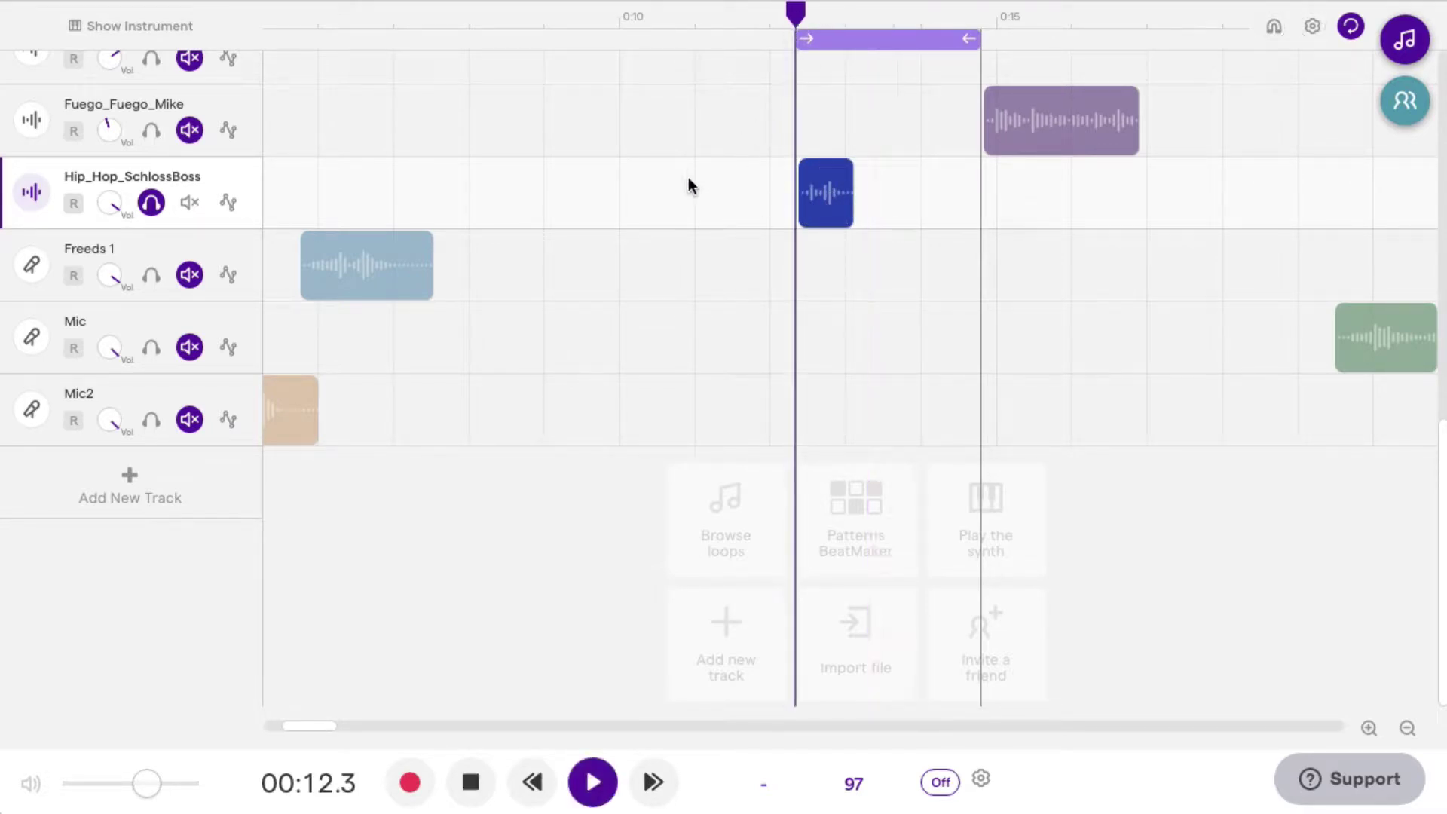
key(space)
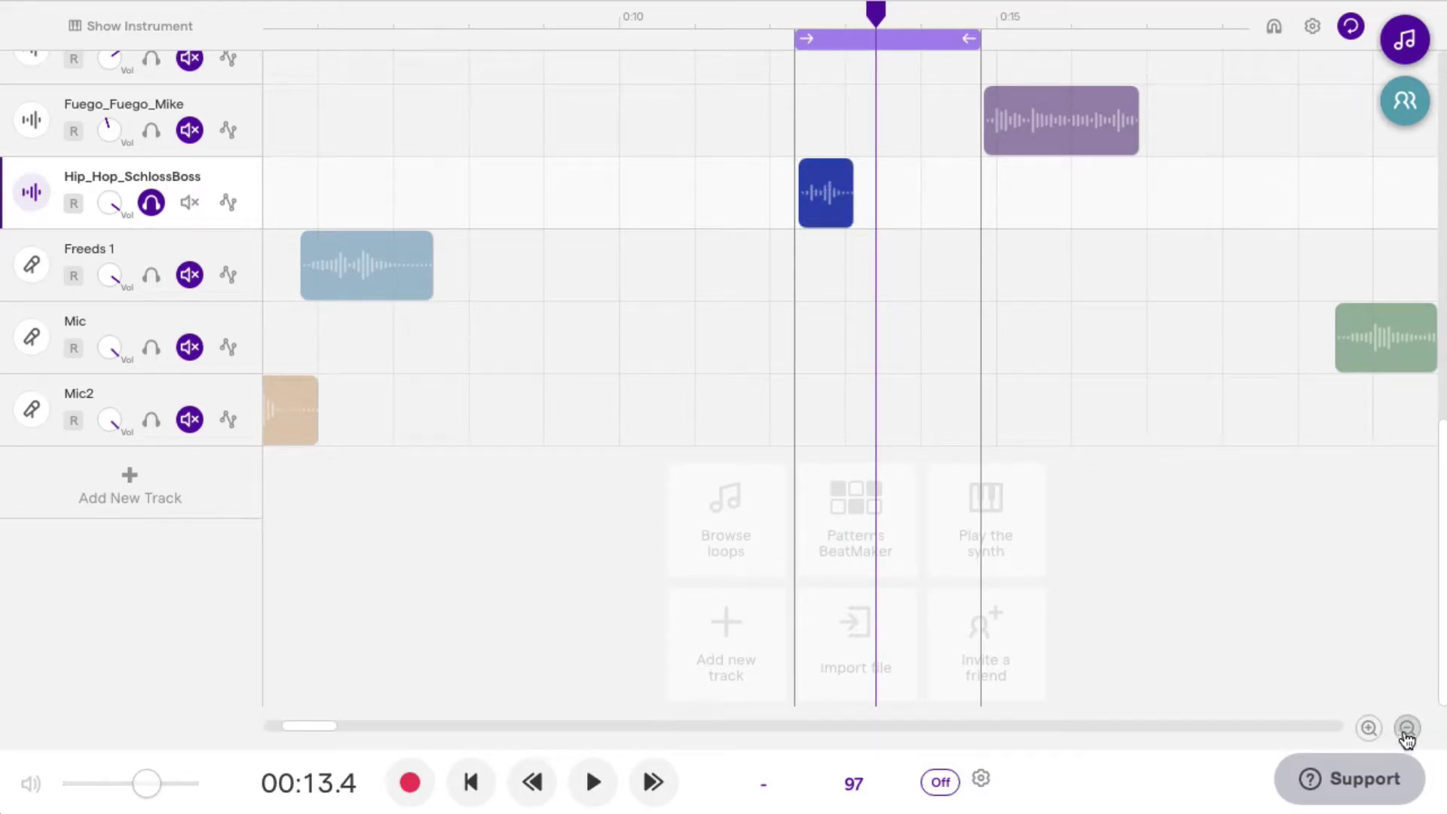
Examine the Hip_Hop_SchlossBoss clip's waveform up close while playing it from the loop start
click(1369, 728)
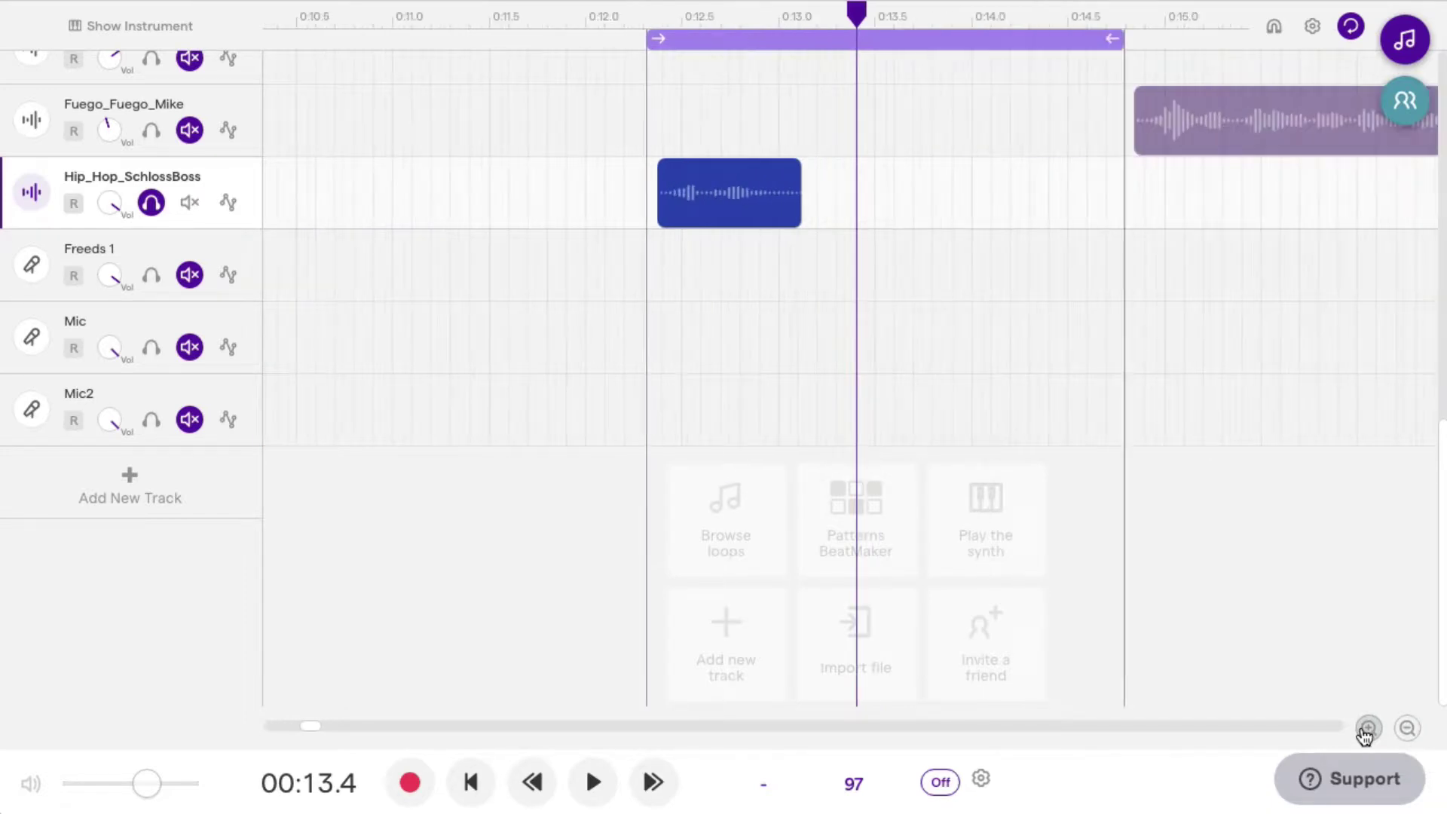
click(1368, 728)
click(1368, 729)
scroll(614, 526, left, 4)
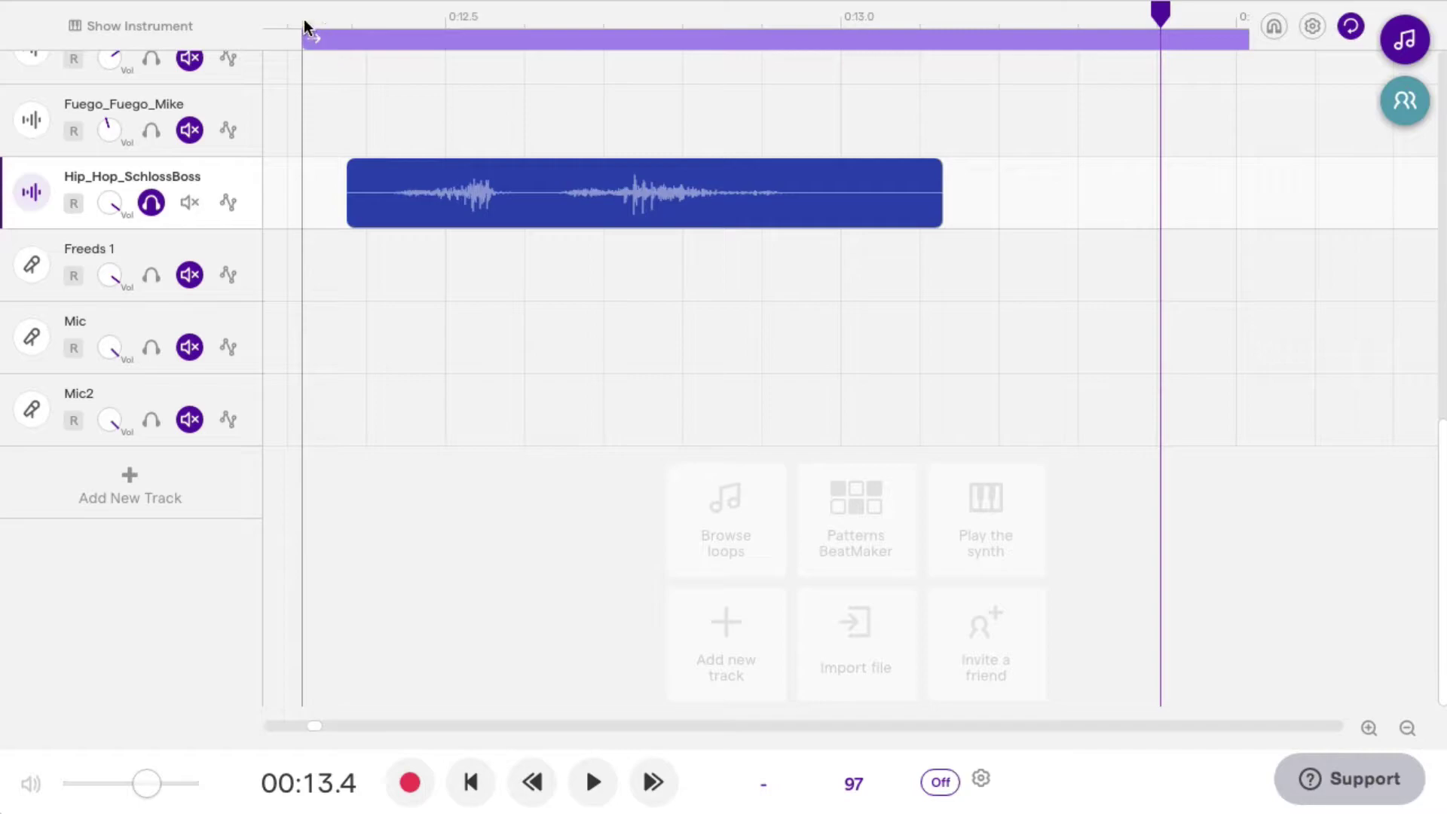
click(306, 23)
key(space)
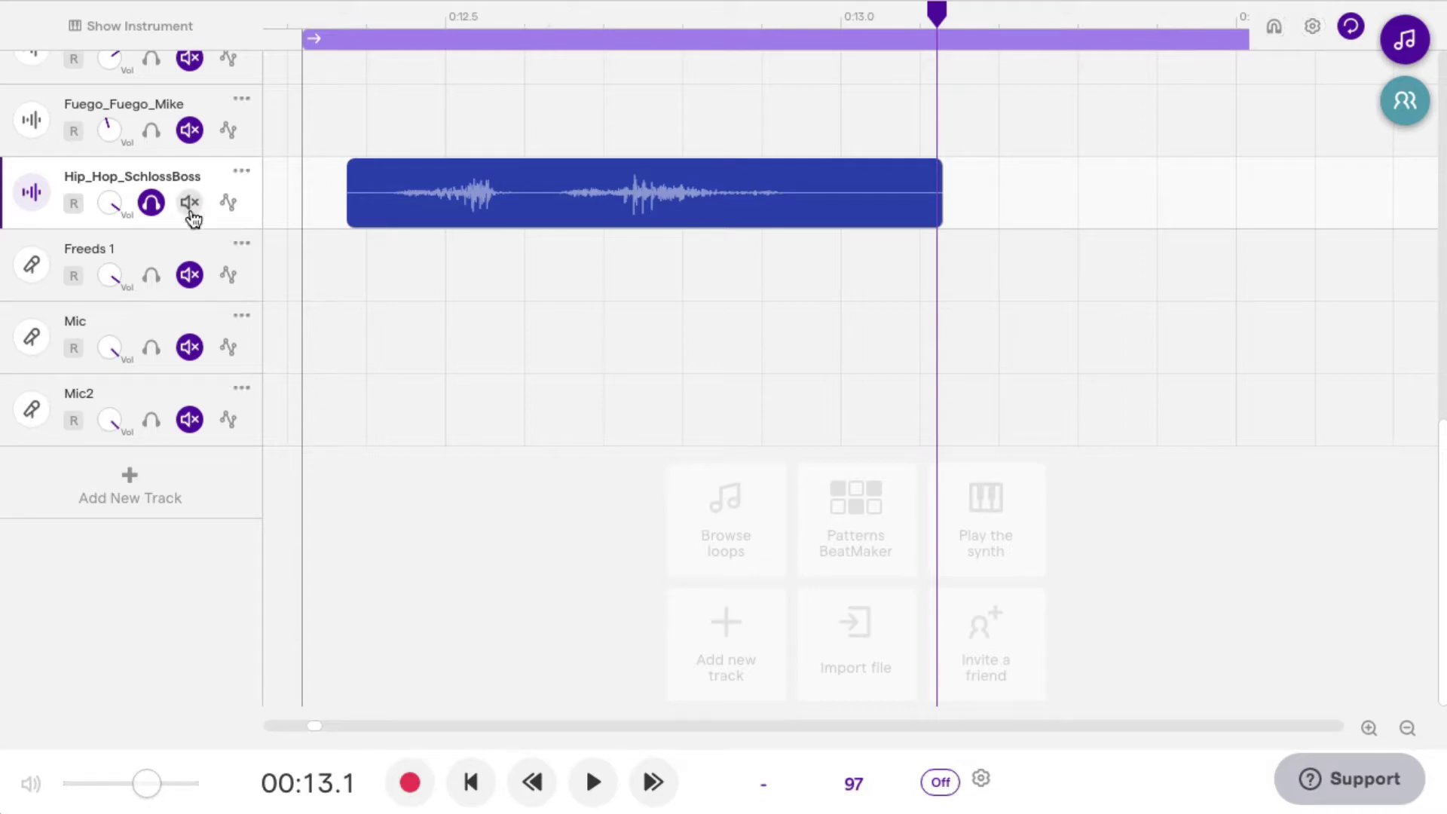
Add a Dynamics Compressor effect to the Hip_Hop_SchlossBoss track
click(32, 202)
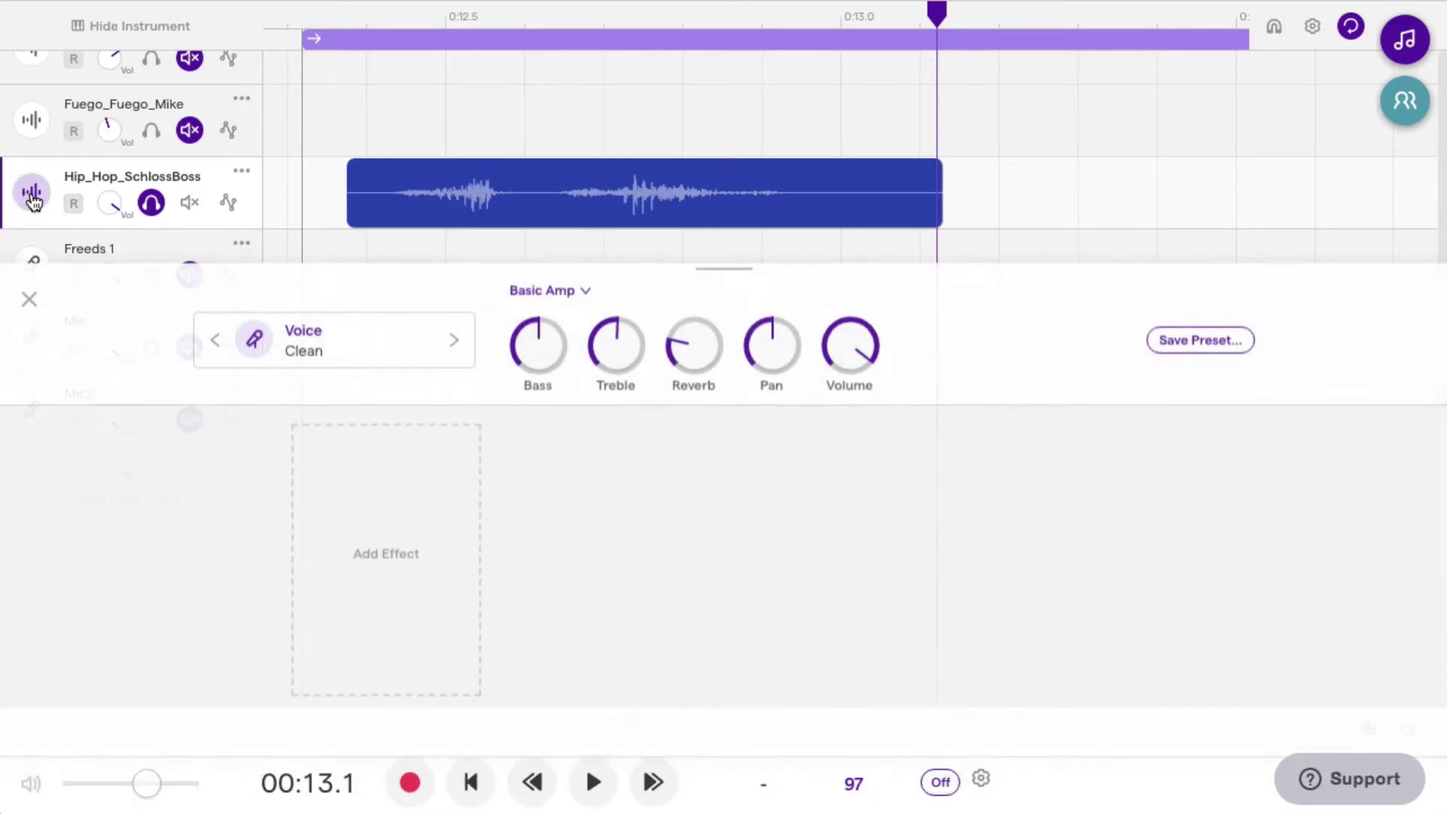
click(390, 550)
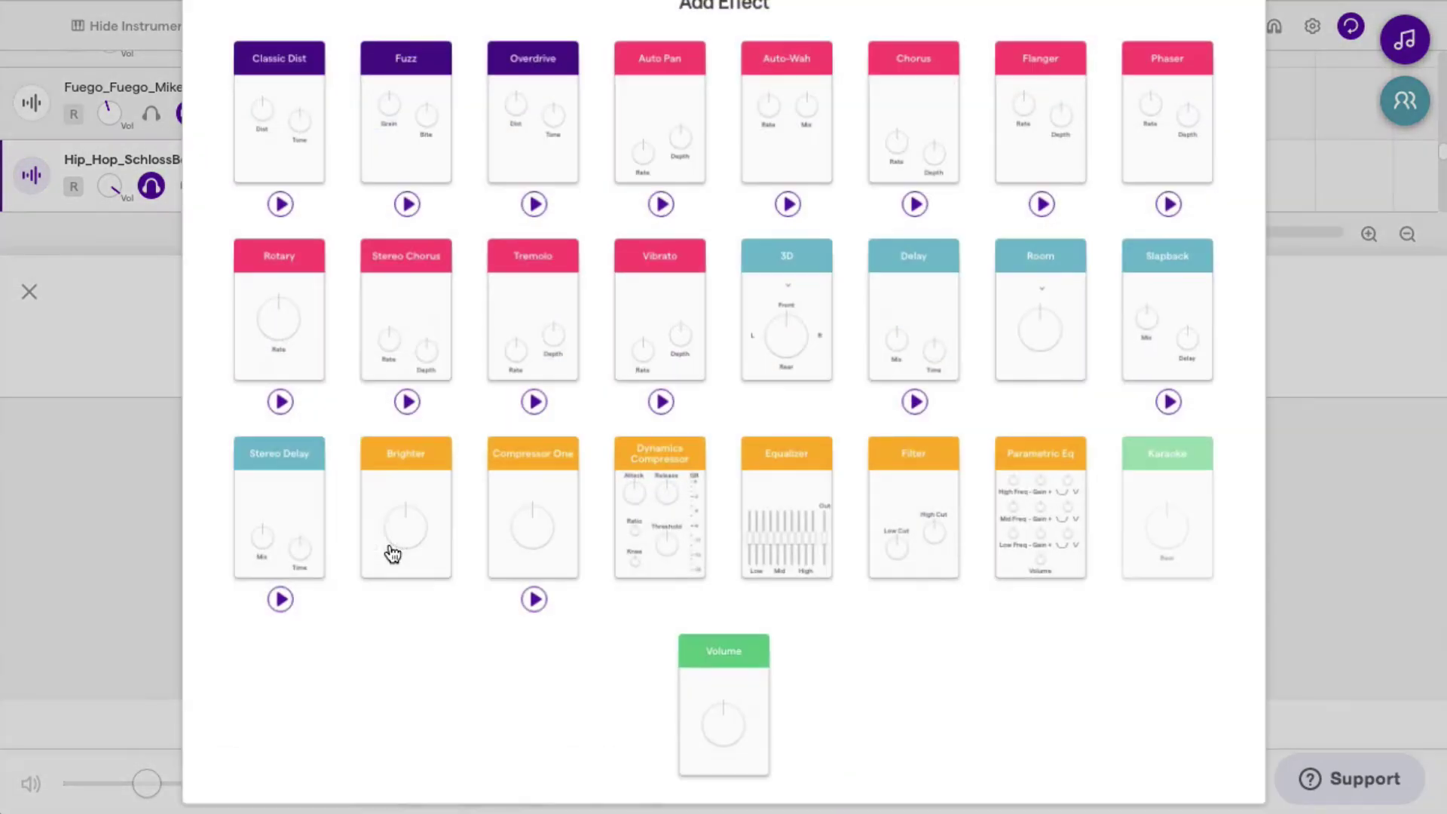
click(665, 469)
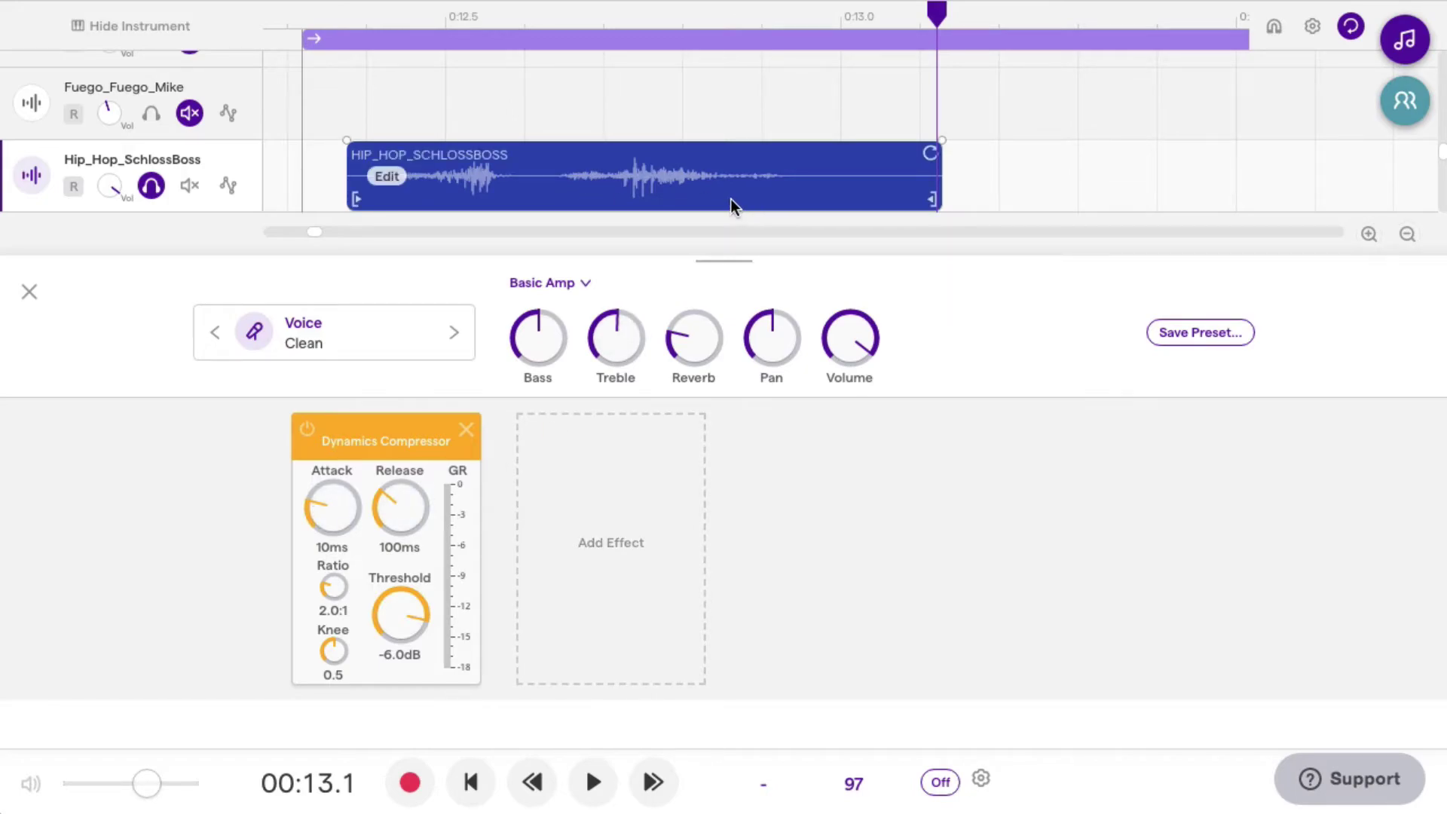
Play the Hip_Hop_SchlossBoss clip from the loop start through the compressor's default settings and watch its gain reduction meter
mouse_move(590, 179)
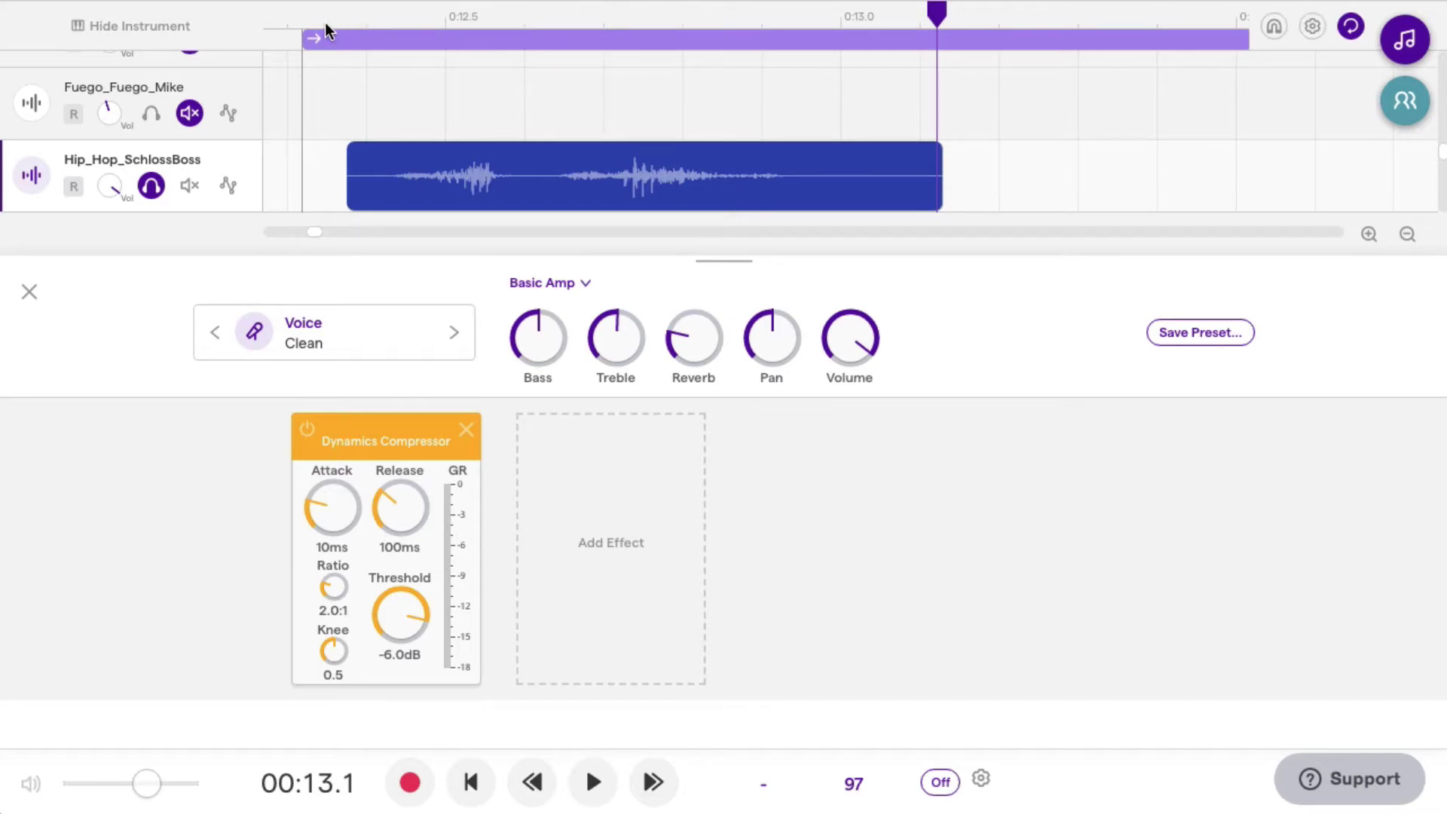
click(310, 36)
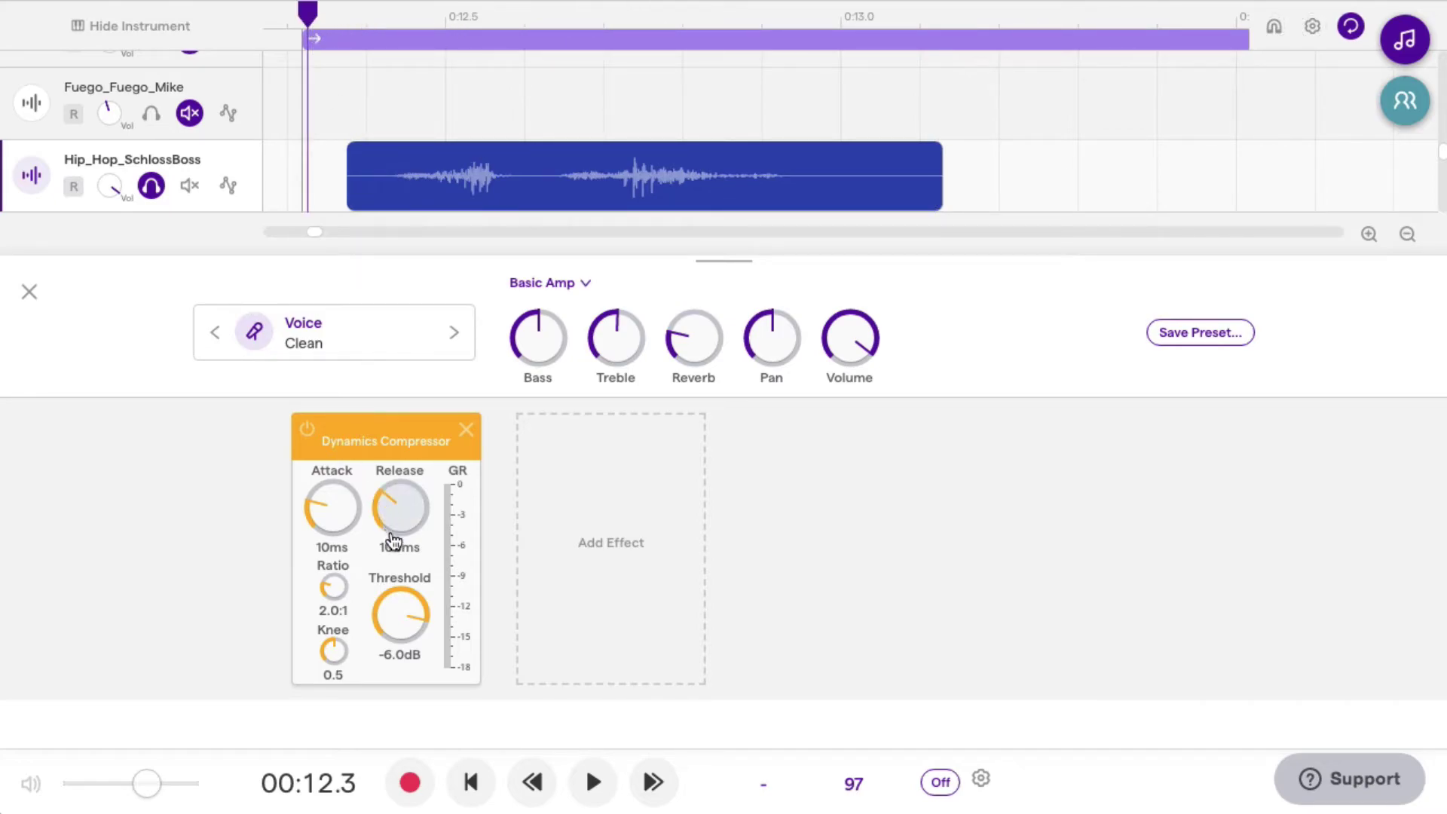
key(space)
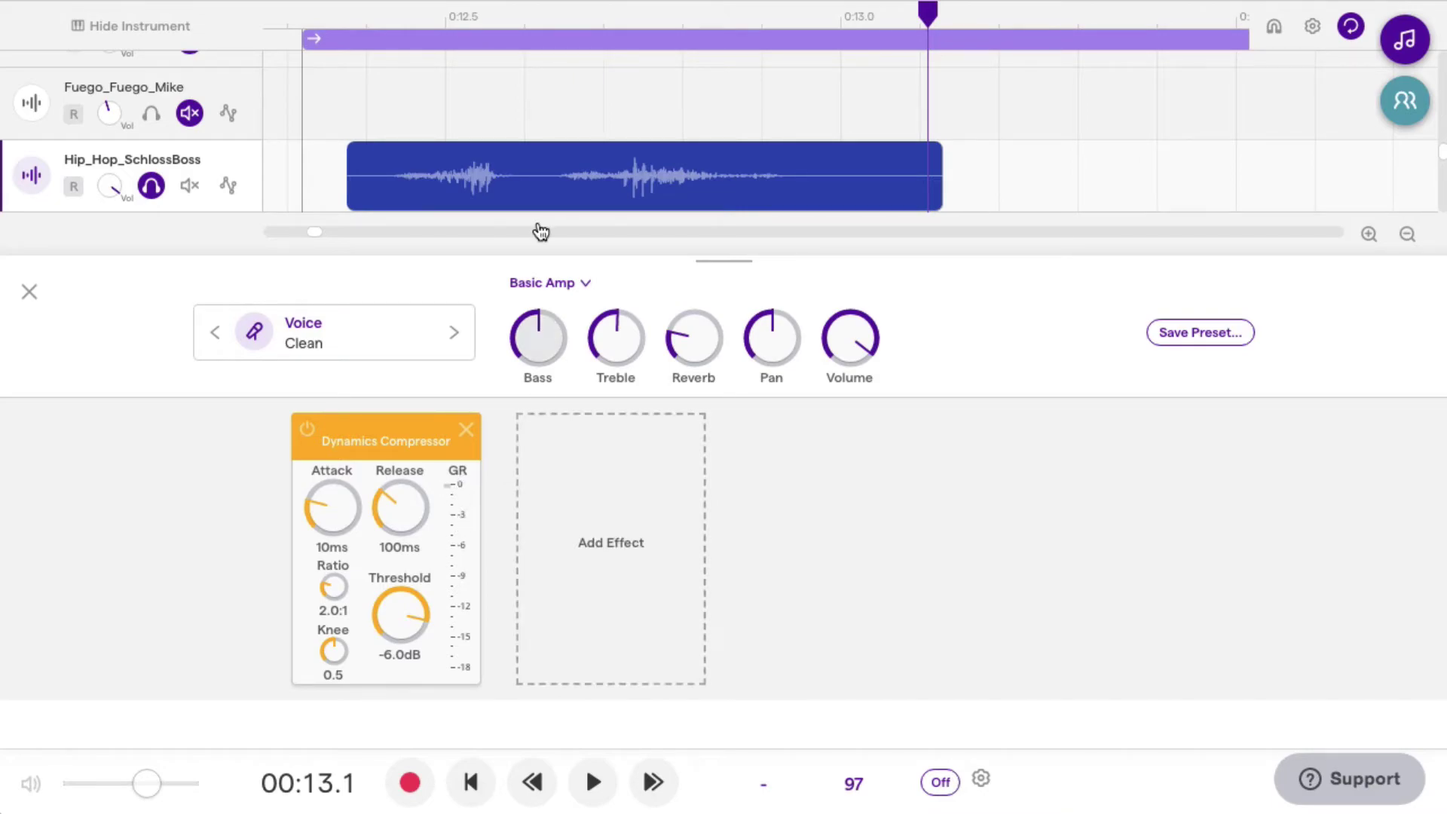
click(349, 38)
click(339, 31)
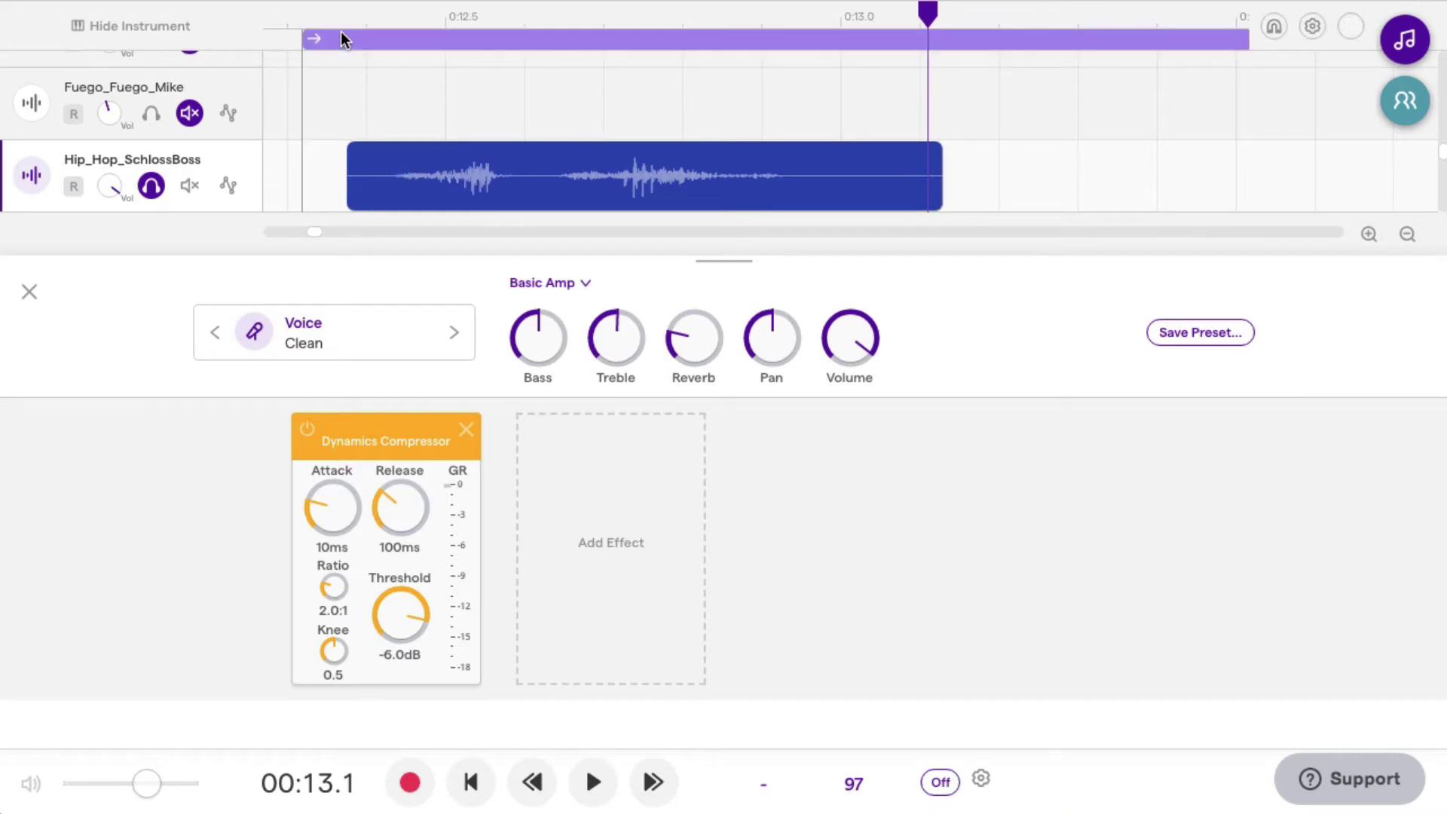
key(space)
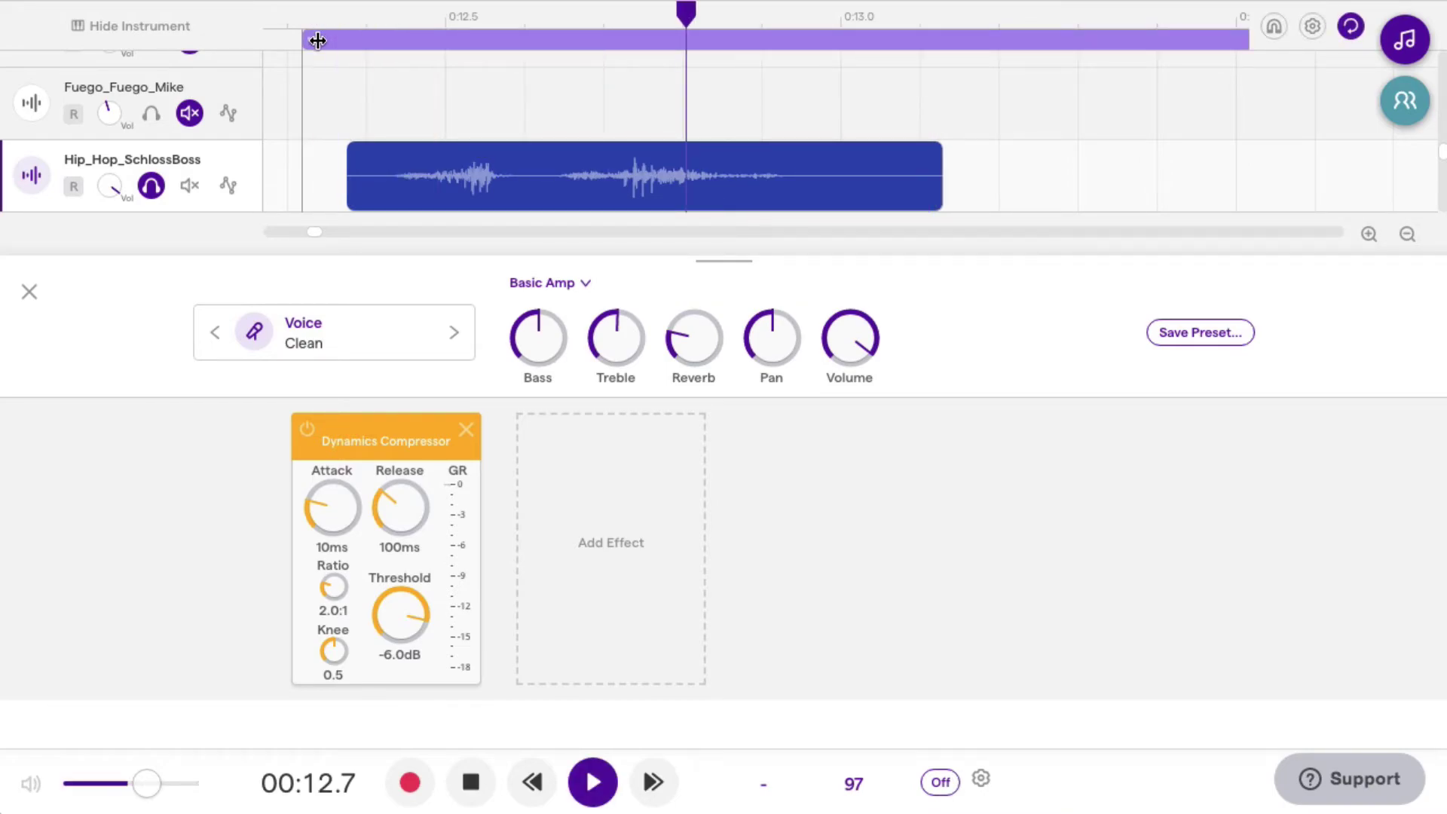
key(space)
Set the Dynamics Compressor's threshold to -36.3 dB and its ratio to 3.0:1 while the loop plays
drag(397, 609, 414, 752)
key(space)
key(ctrl+minus)
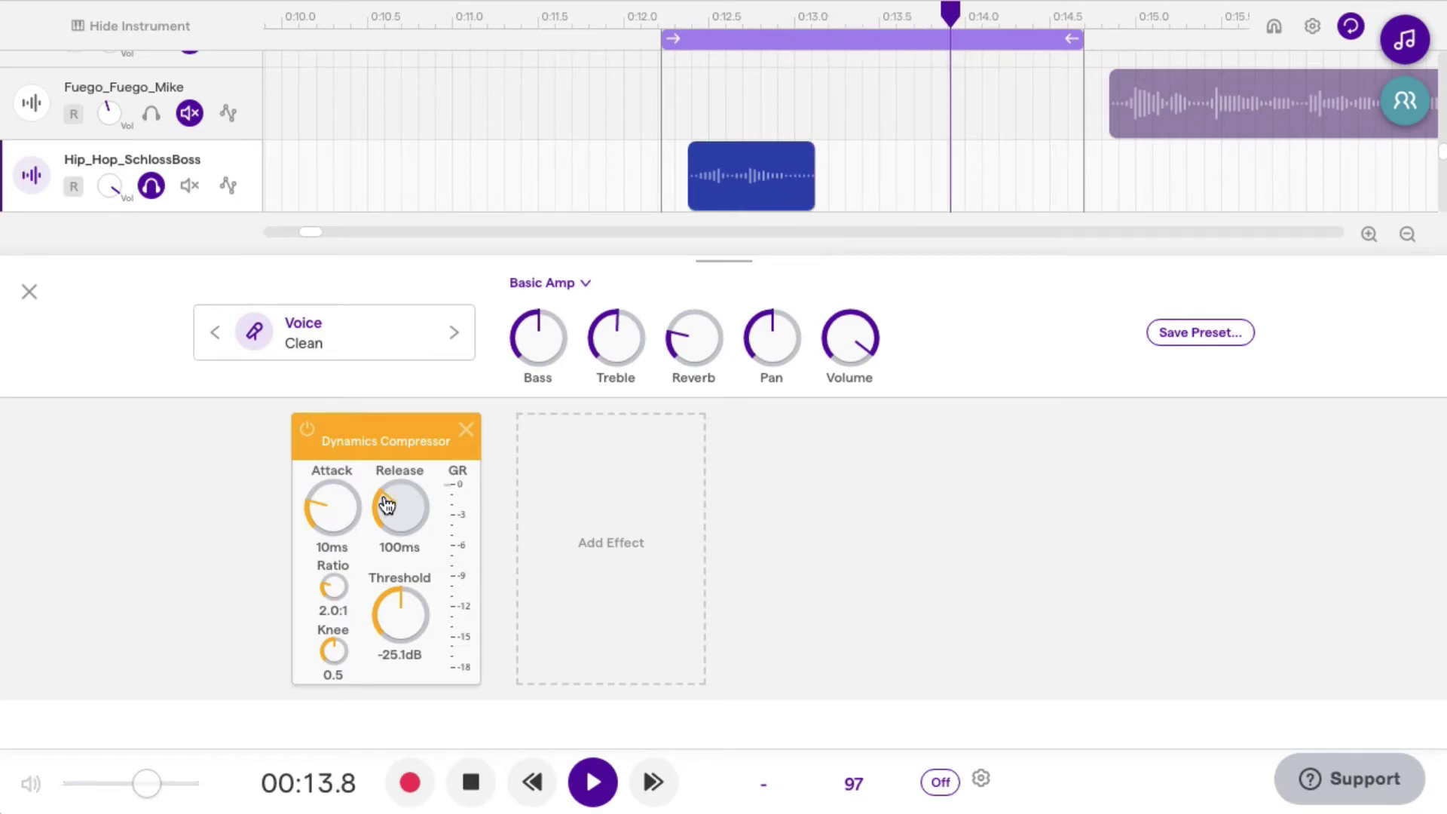
mouse_move(386, 633)
mouse_down()
mouse_move(381, 671)
mouse_move(394, 566)
mouse_move(391, 656)
mouse_move(385, 632)
mouse_move(411, 627)
mouse_move(400, 612)
mouse_up()
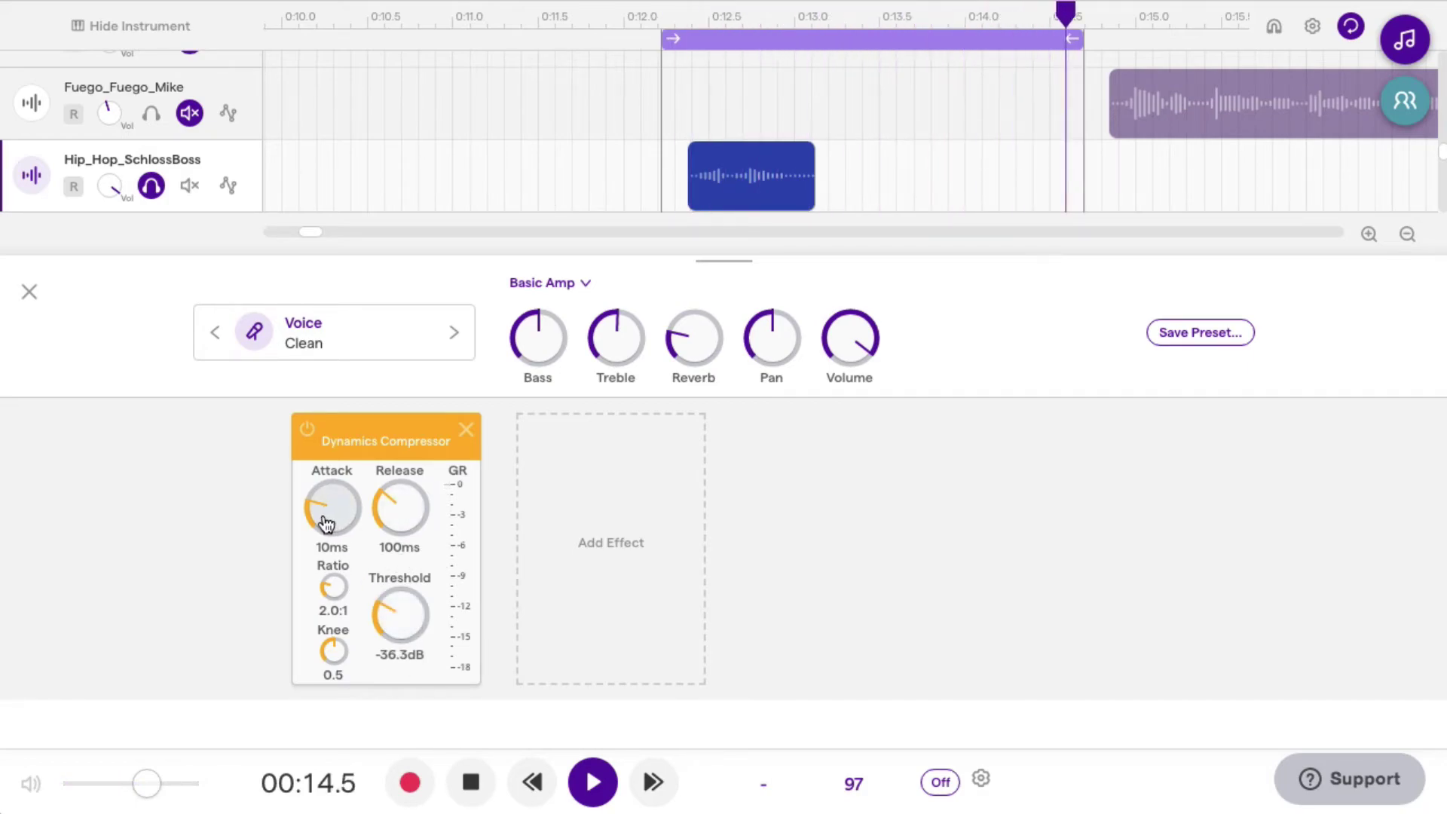
drag(326, 591, 329, 559)
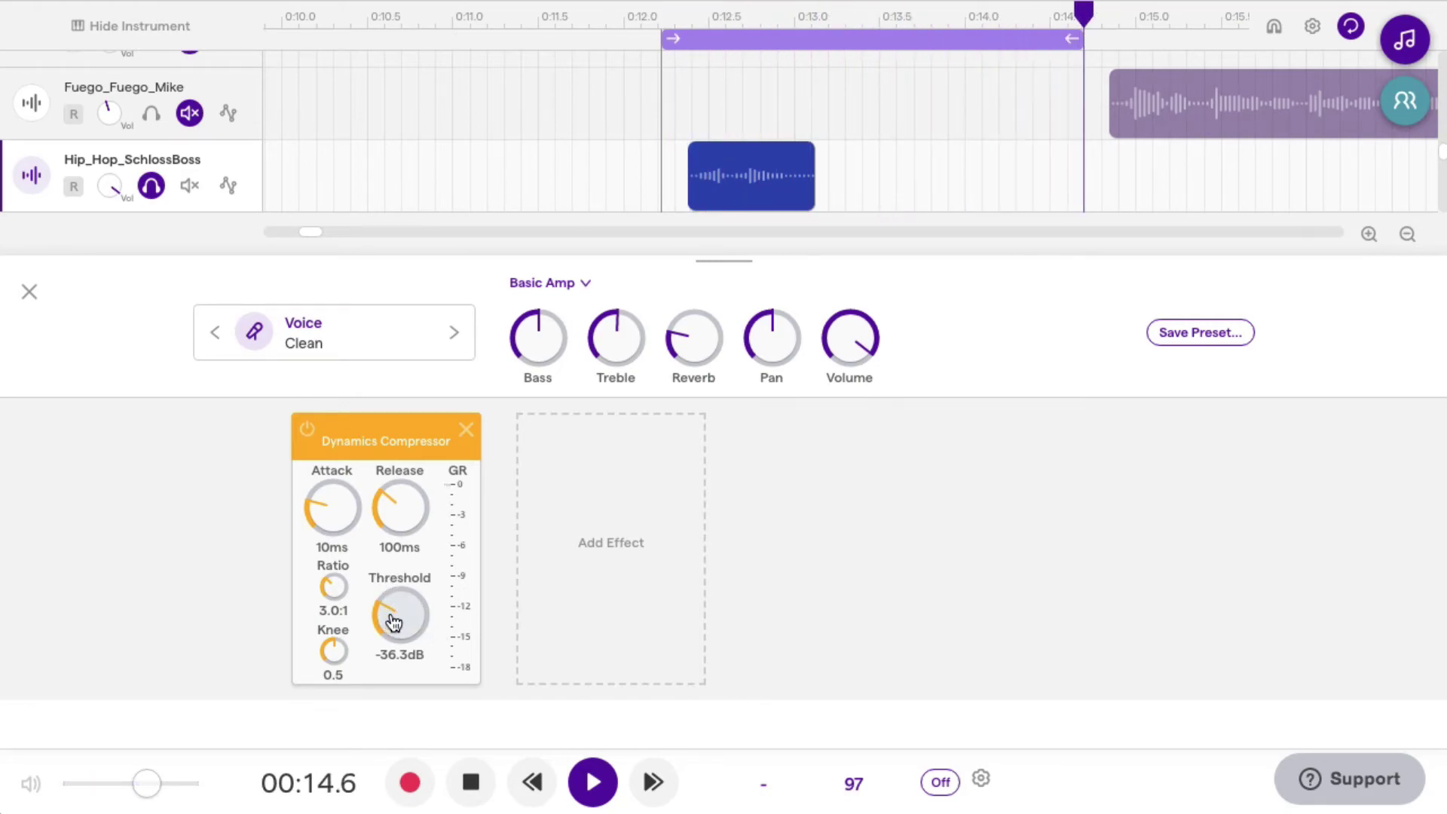
Compare the looping clip with the Dynamics Compressor bypassed and enabled, leaving the effect switched on
click(308, 431)
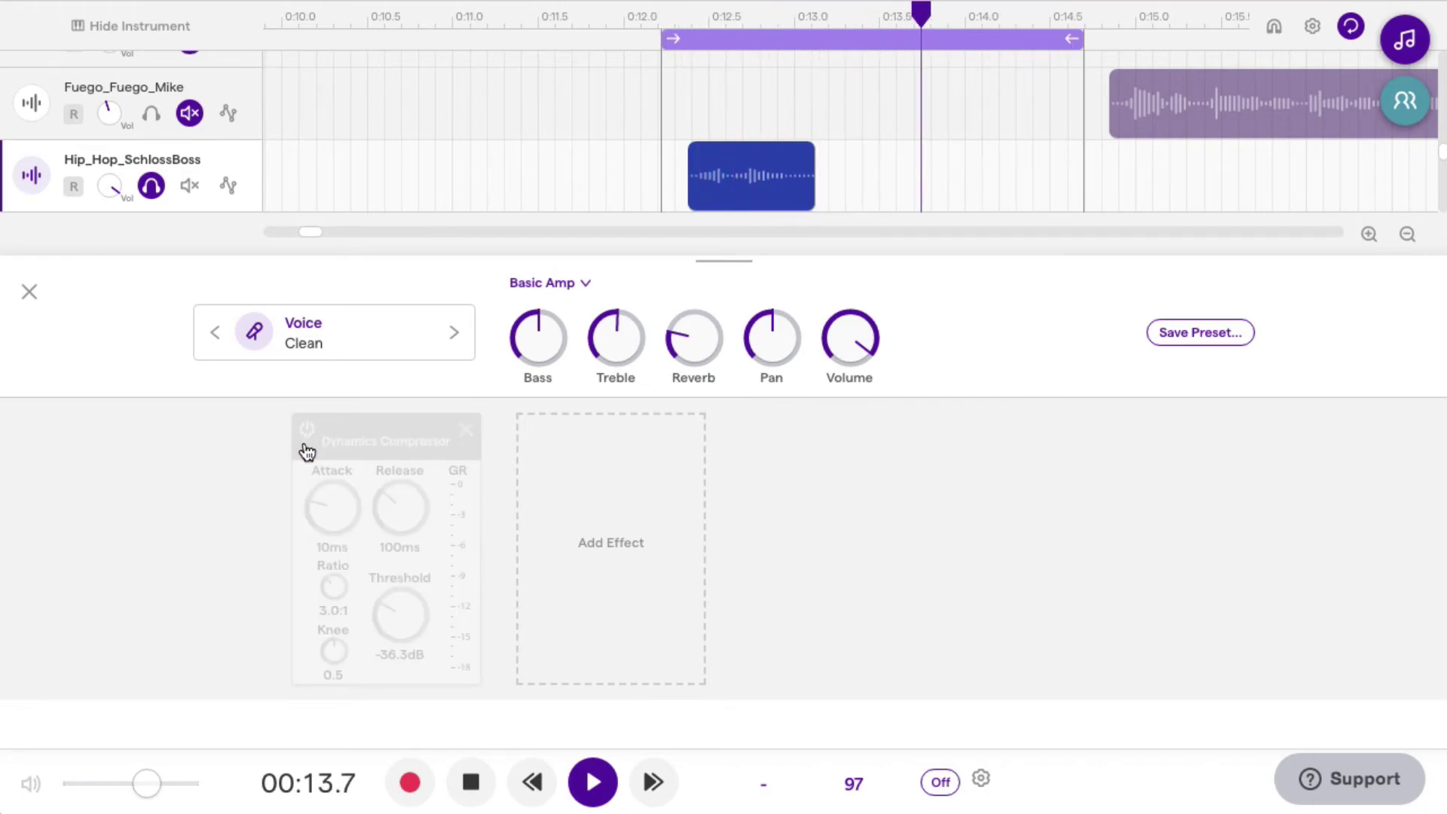
click(307, 431)
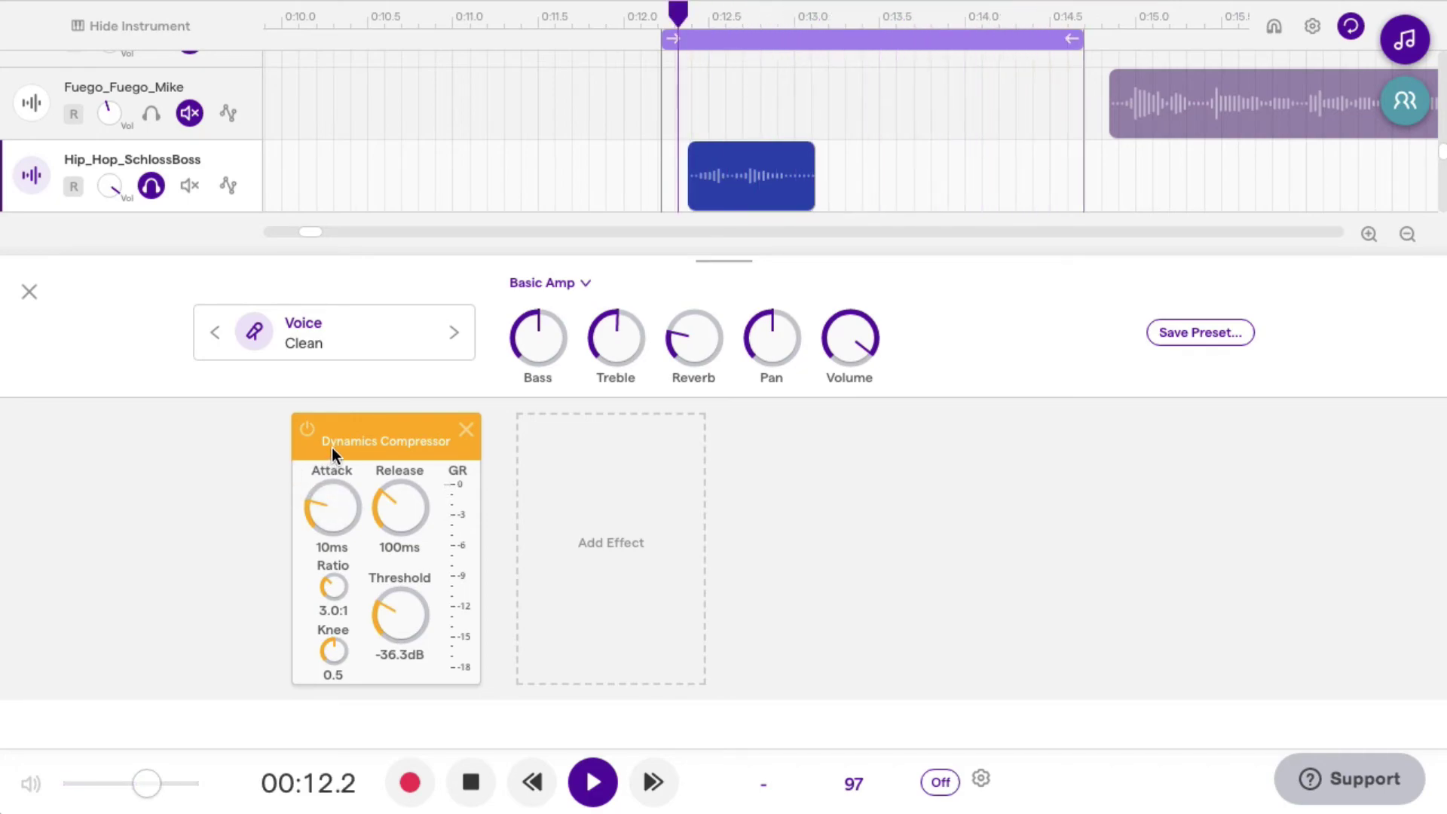
click(307, 429)
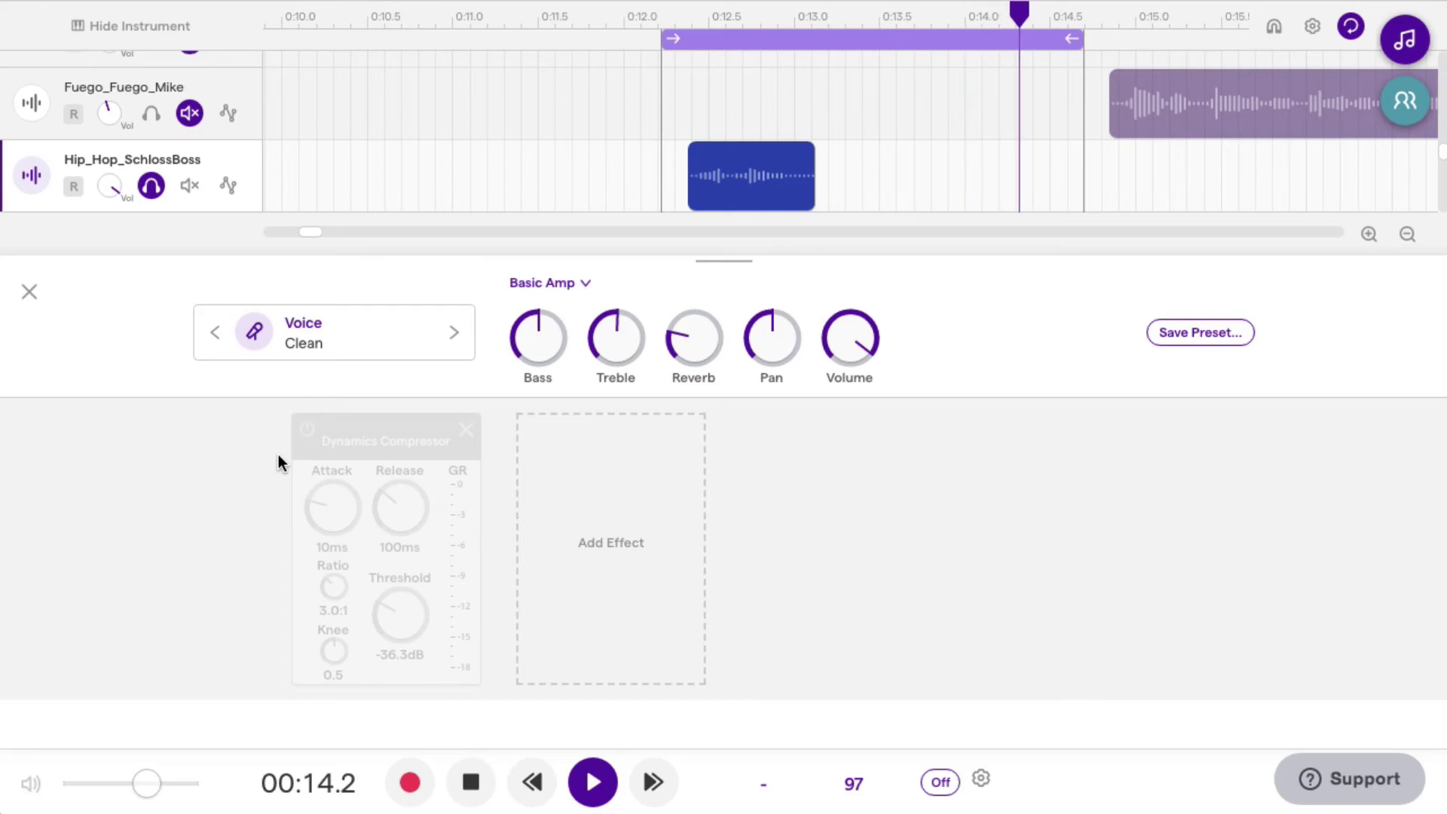
click(309, 431)
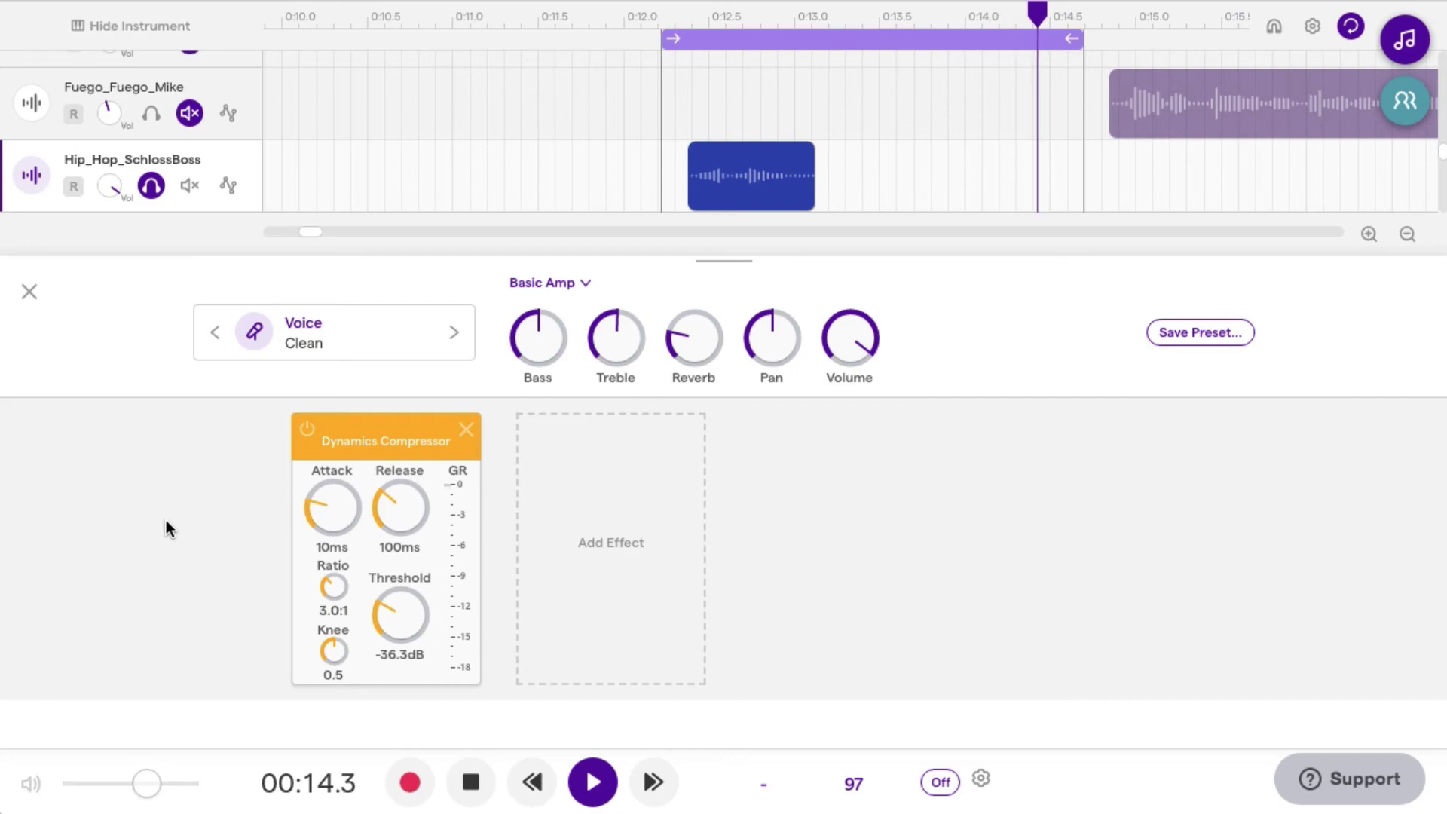
Set the Dynamics Compressor's threshold to -32.7 dB and close the track's effect settings with playback stopped
mouse_move(382, 615)
mouse_down()
mouse_move(383, 598)
mouse_move(390, 609)
mouse_up()
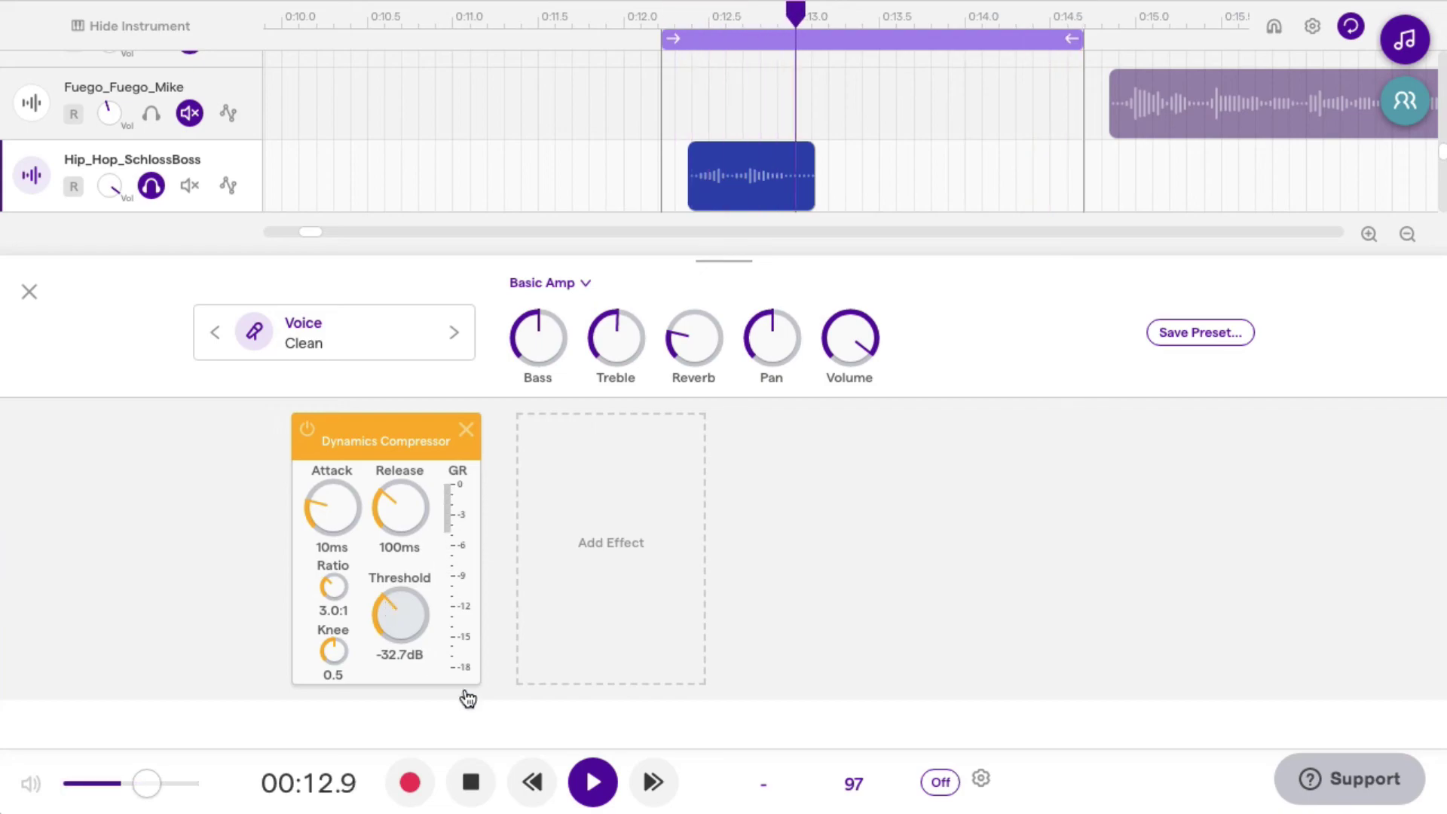
click(470, 784)
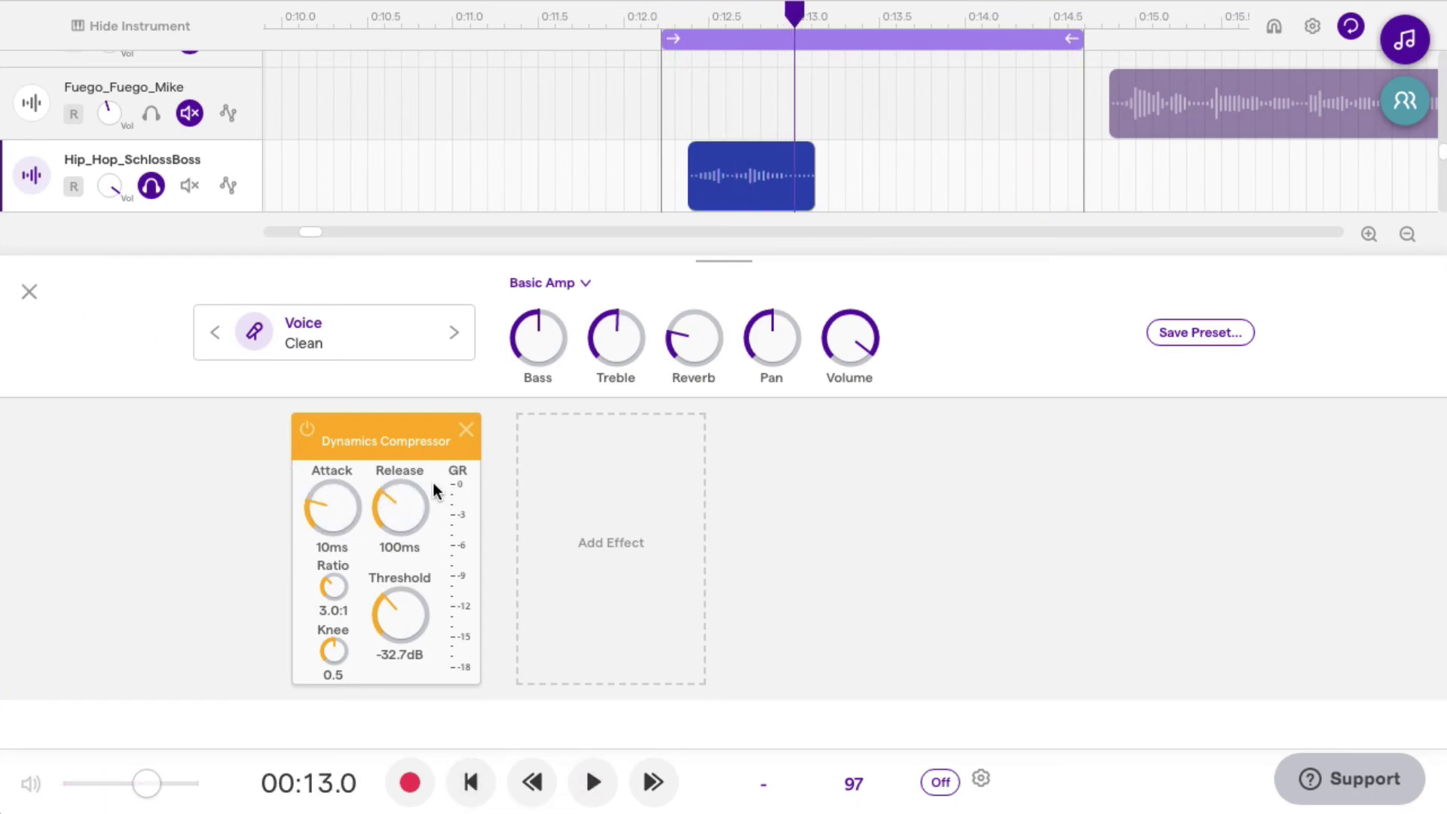
click(29, 294)
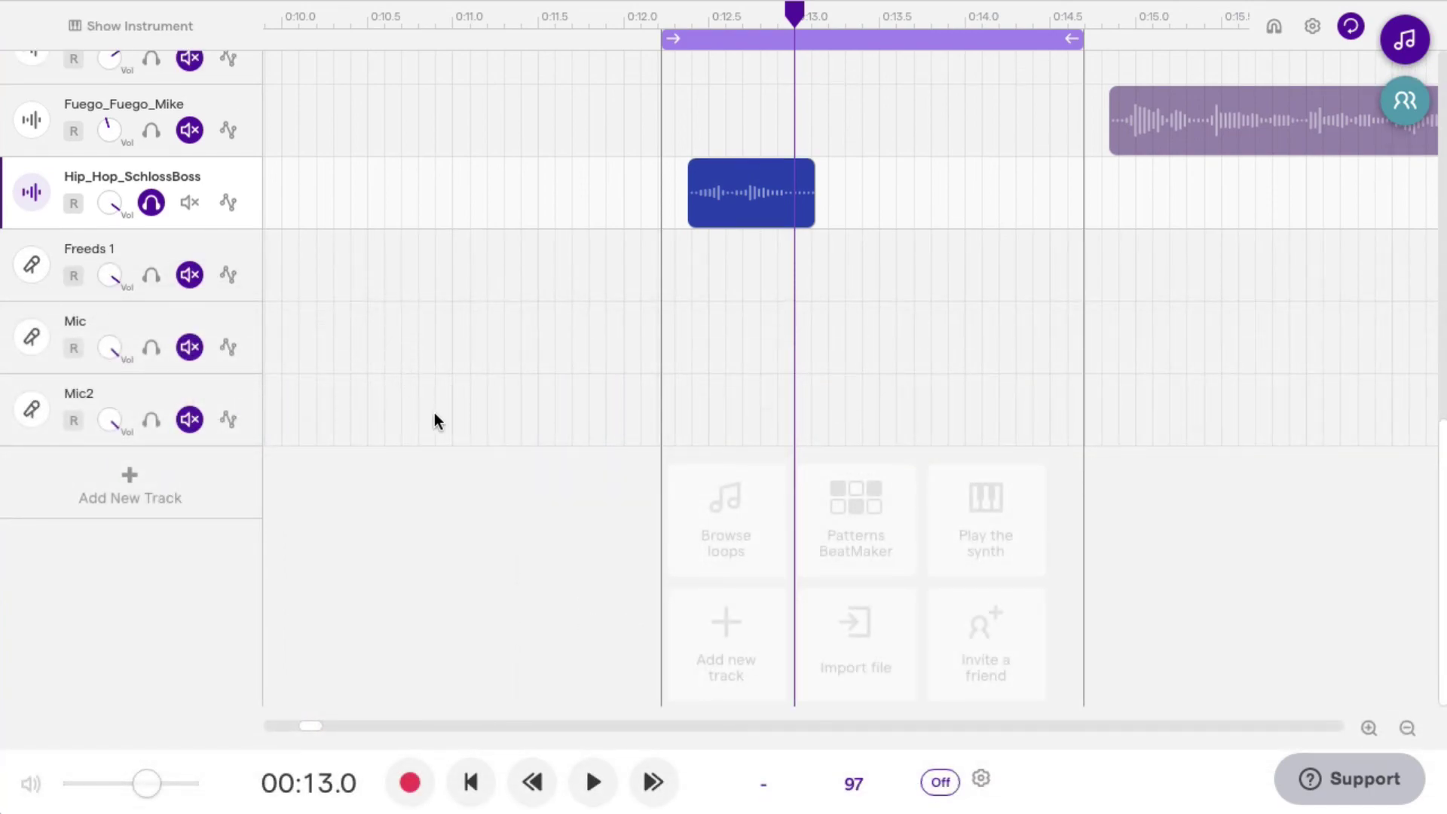
scroll(436, 413, up, 2)
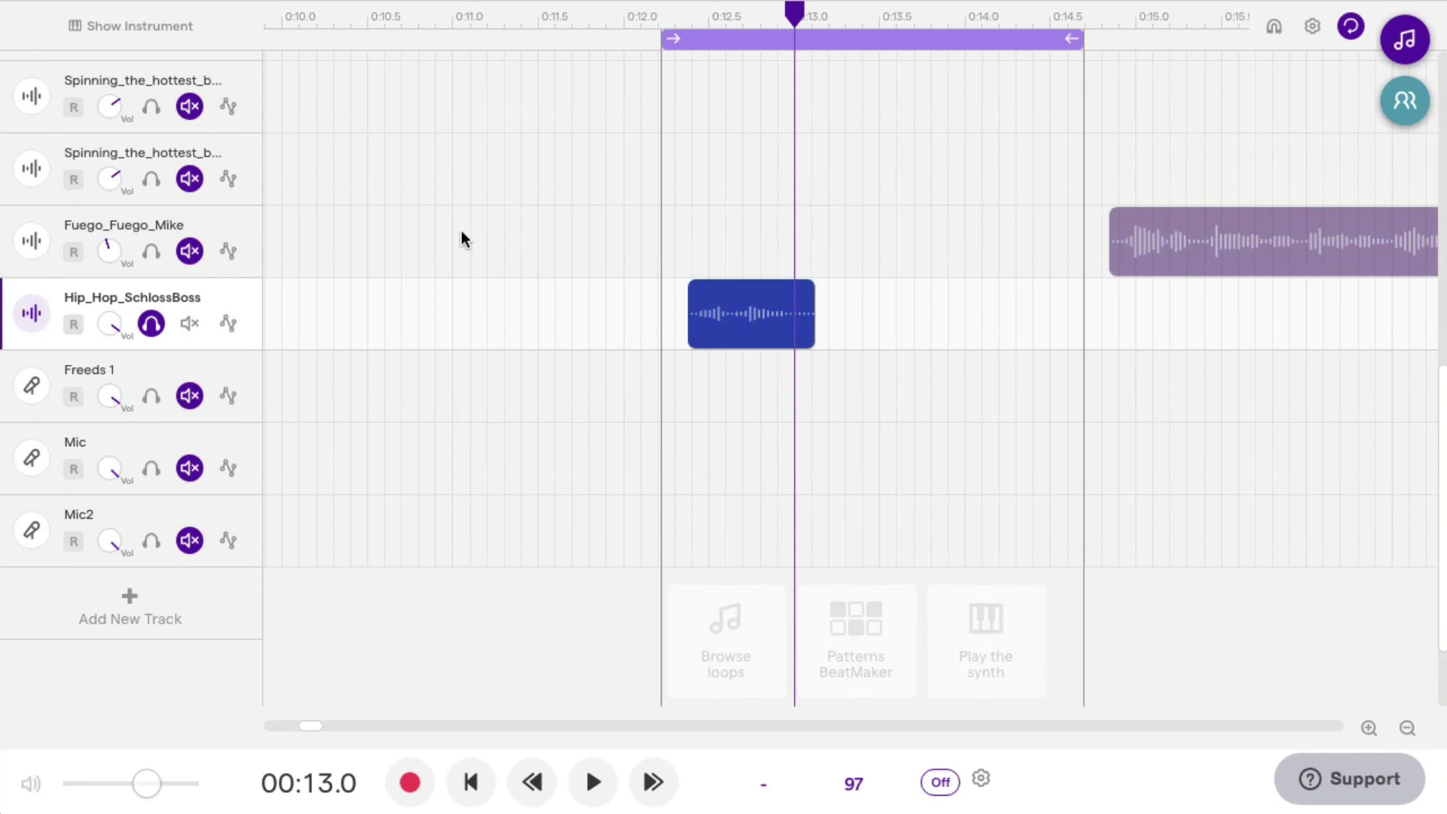